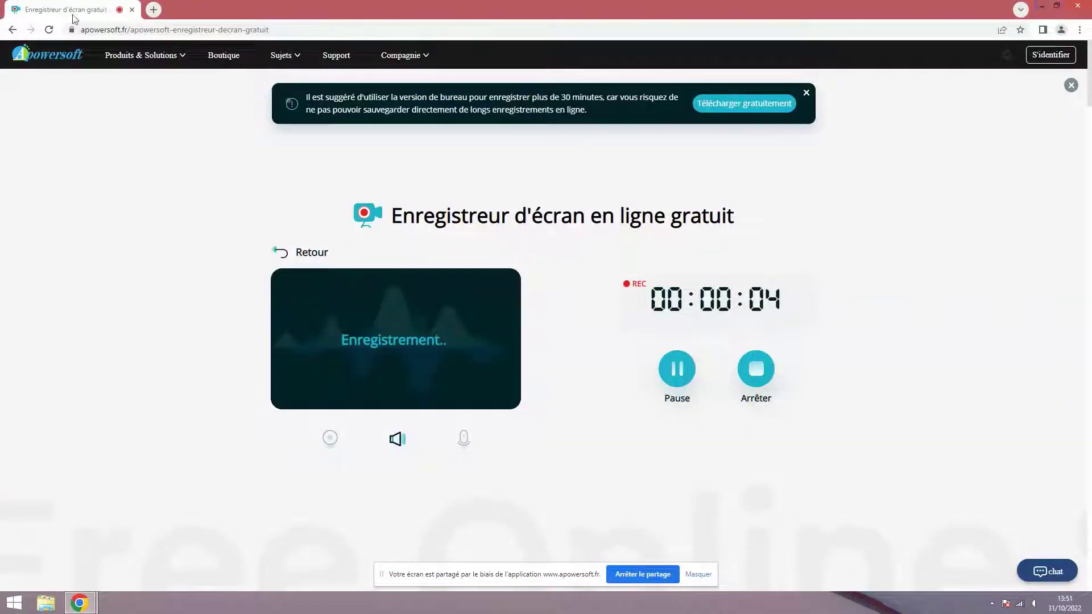
Step: Open a new browser tab, minimize the browser to show the desktop, and hide the screen-sharing notice
key("ctrl+t")
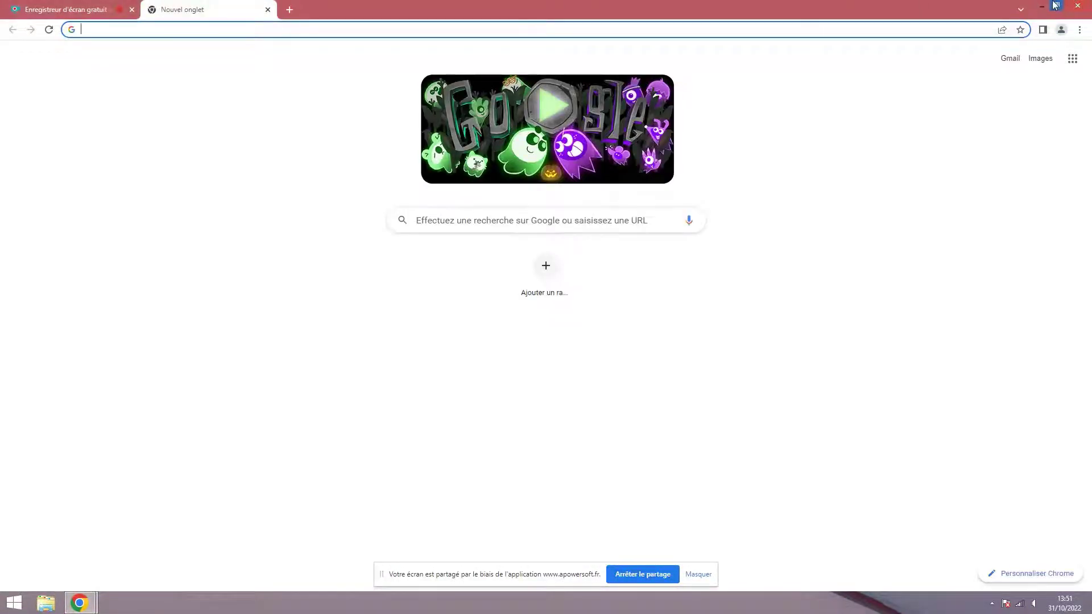
left_click(1056, 5)
left_click(996, 161)
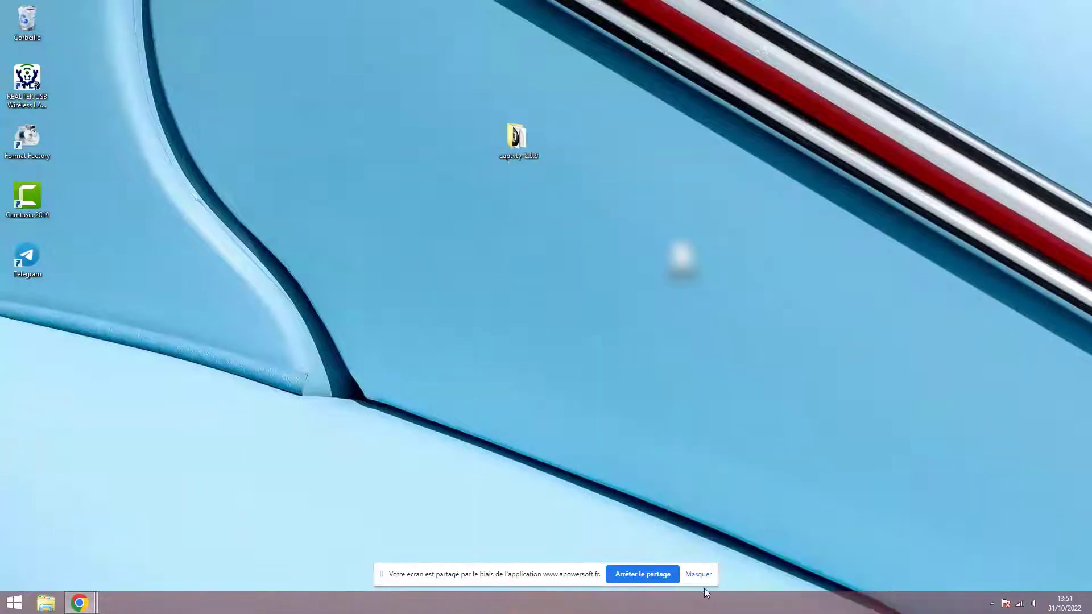
left_click(710, 575)
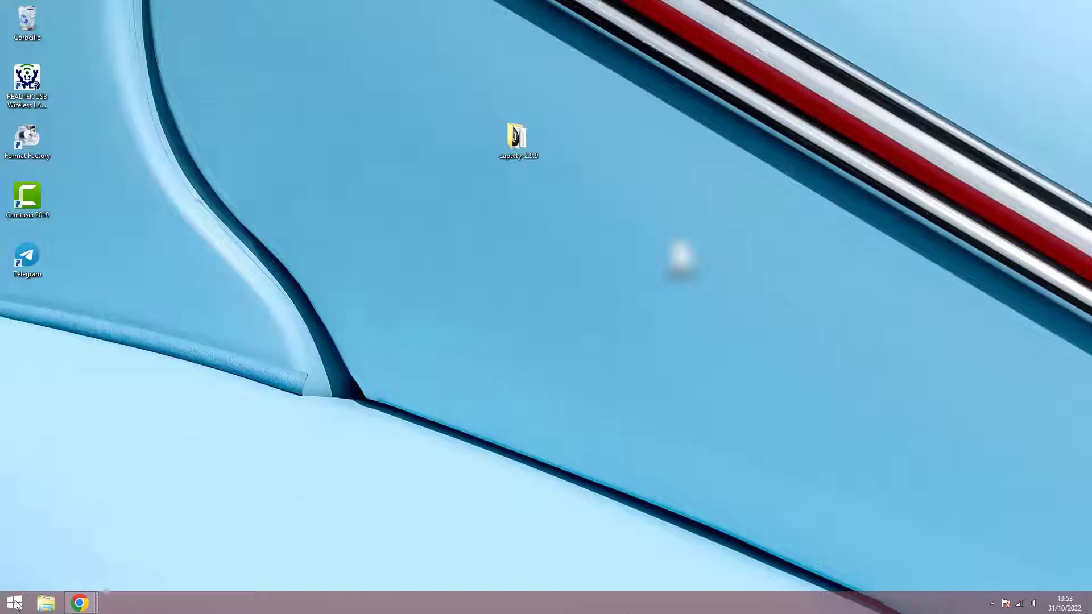
Step: Find the Panneau de configuration, view its Affichage settings under Apparence et personnalisation, and close it
key("super")
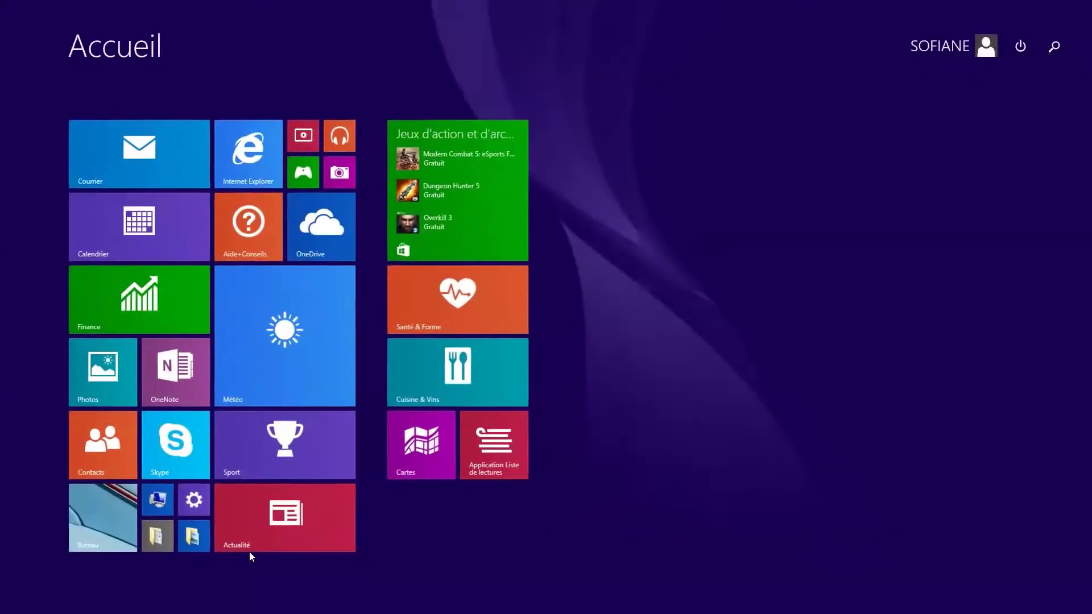
left_click(1054, 46)
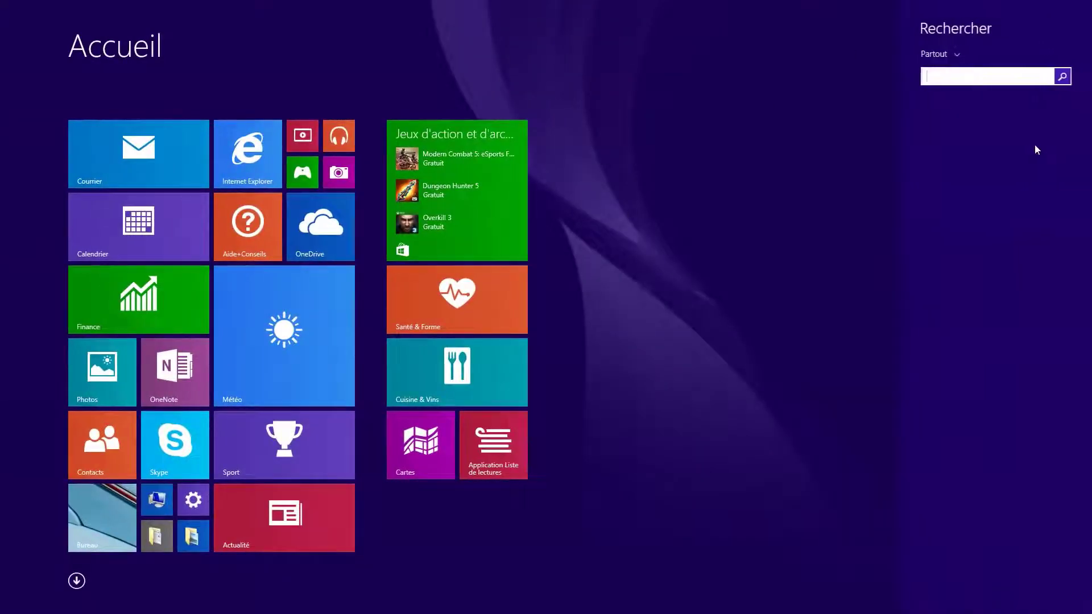
type("panneau de configuration")
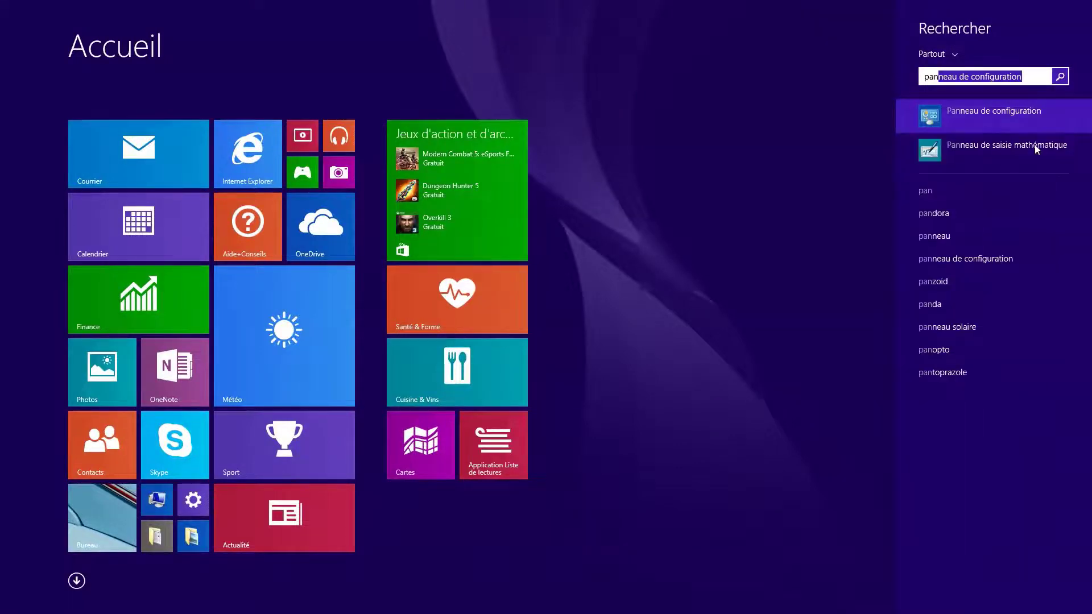
left_click(1020, 111)
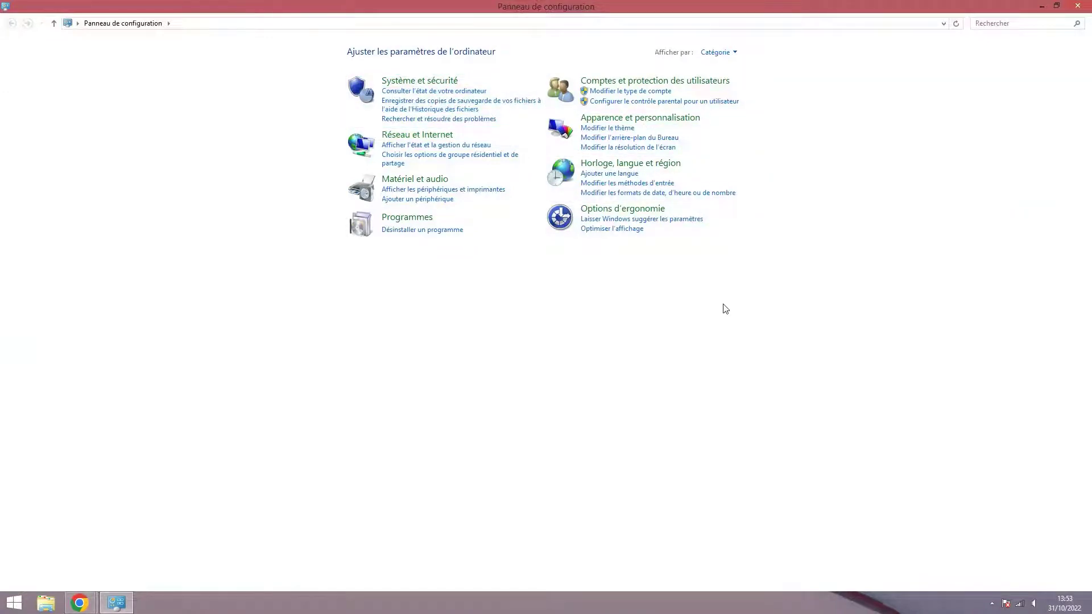
left_click(671, 120)
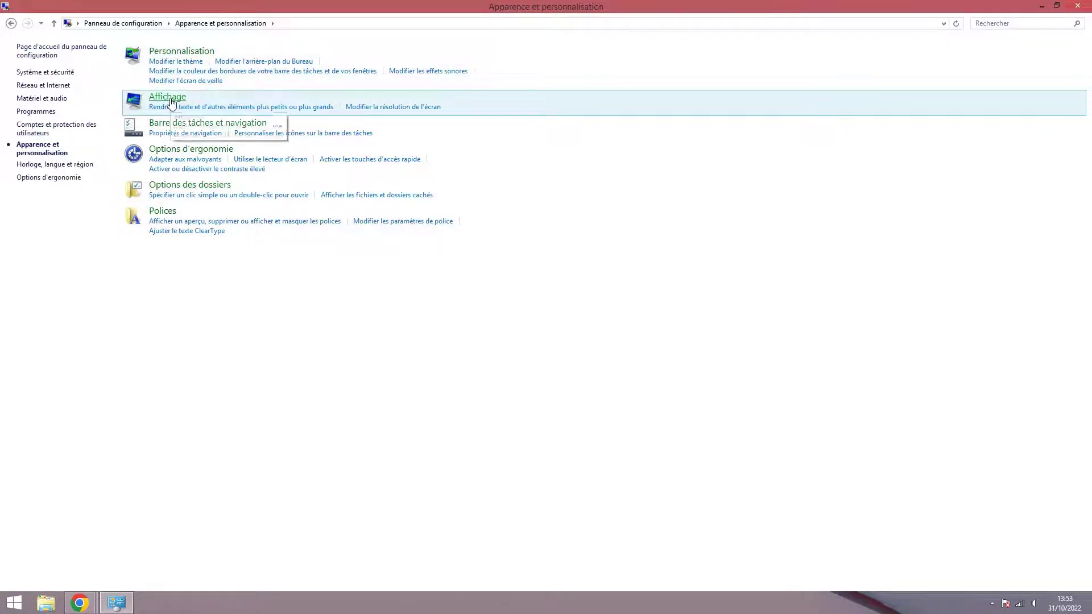
left_click(165, 99)
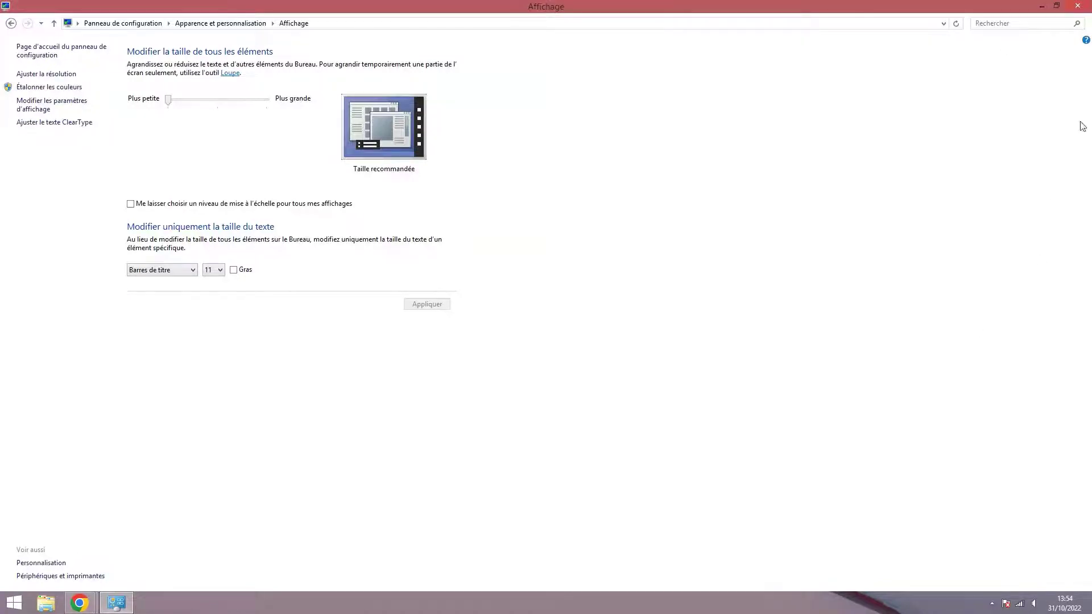
left_click(1078, 5)
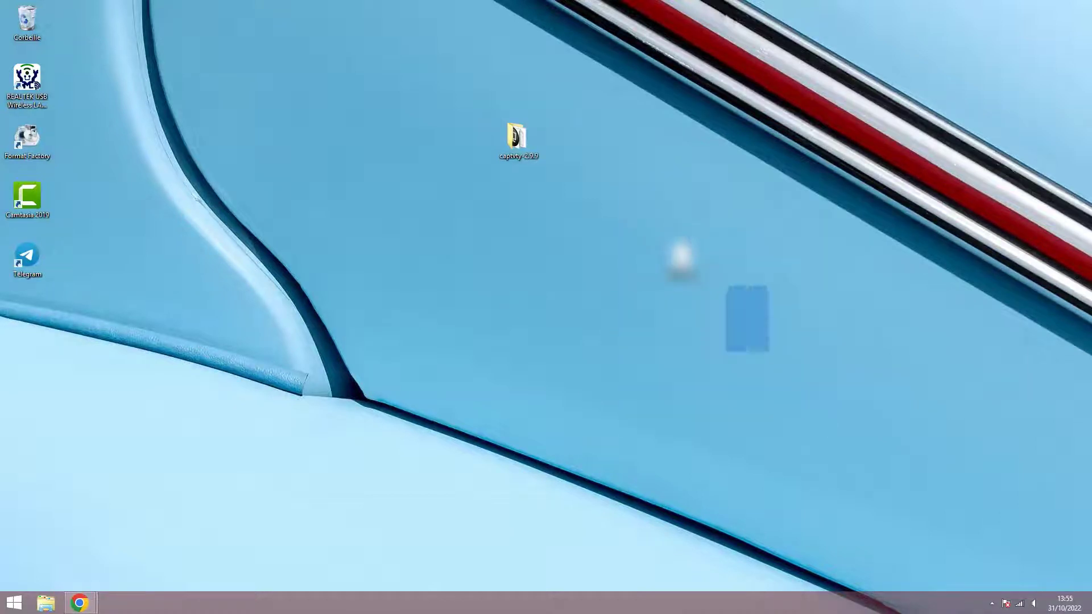
left_click(992, 604)
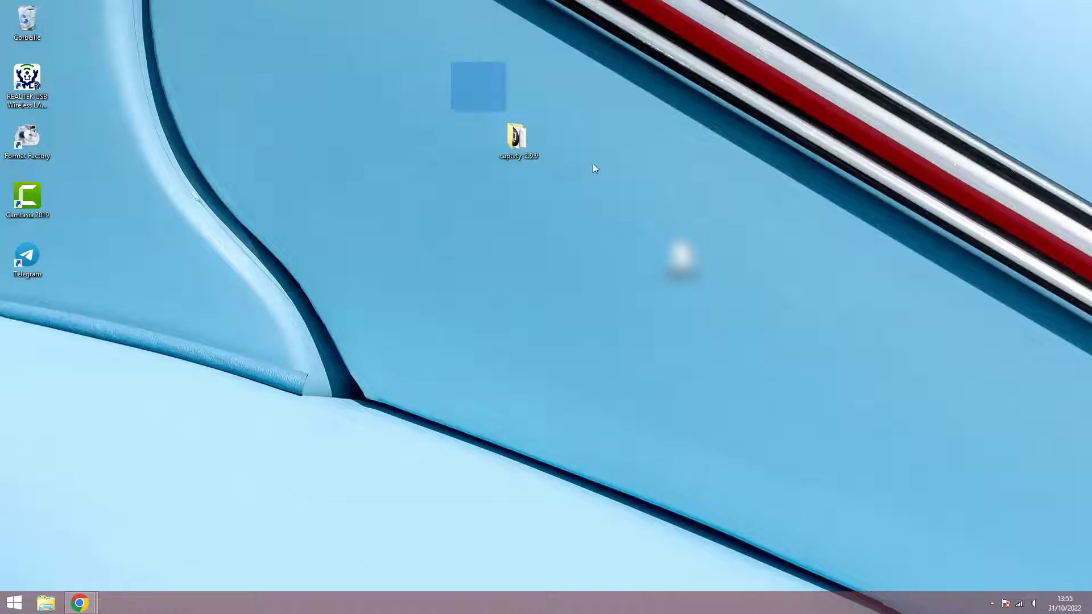
left_click_drag(898, 429, 367, 42)
left_click(908, 379)
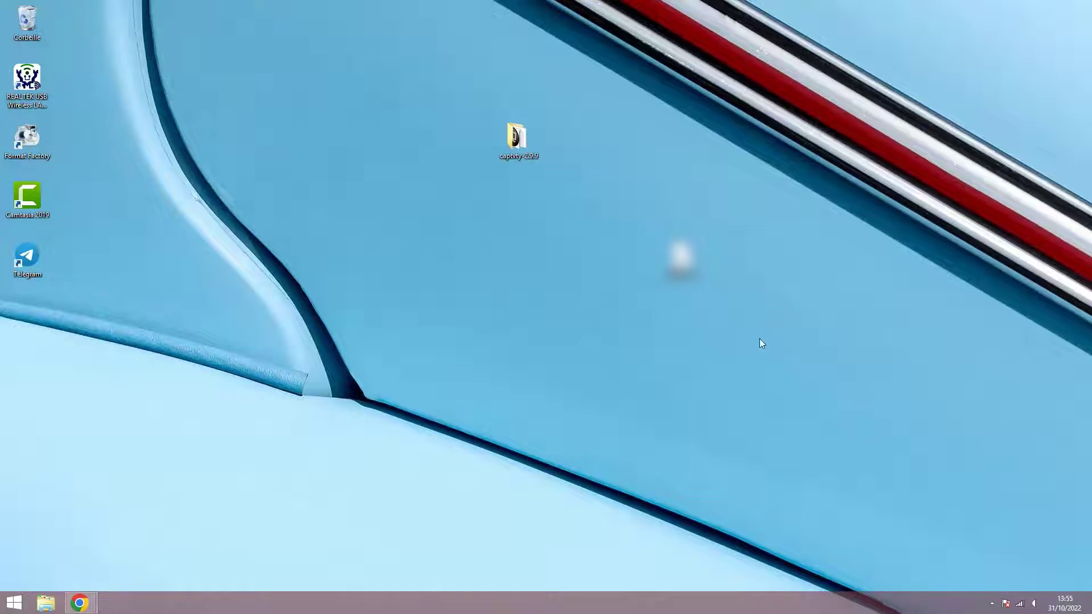
mouse_move(424, 66)
left_mouse_down()
mouse_move(835, 407)
mouse_move(407, 58)
left_mouse_up()
left_click_drag(408, 58, 864, 385)
Step: Search the computer for "carte graphique" from the Start screen and clear the query
key("super")
left_click(1051, 49)
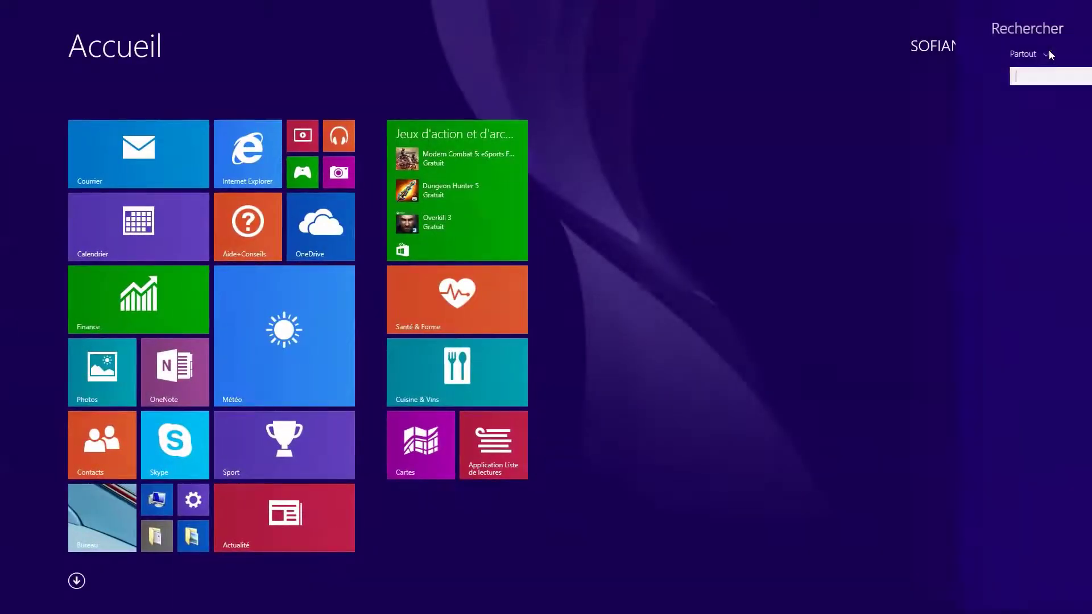
type("carte ")
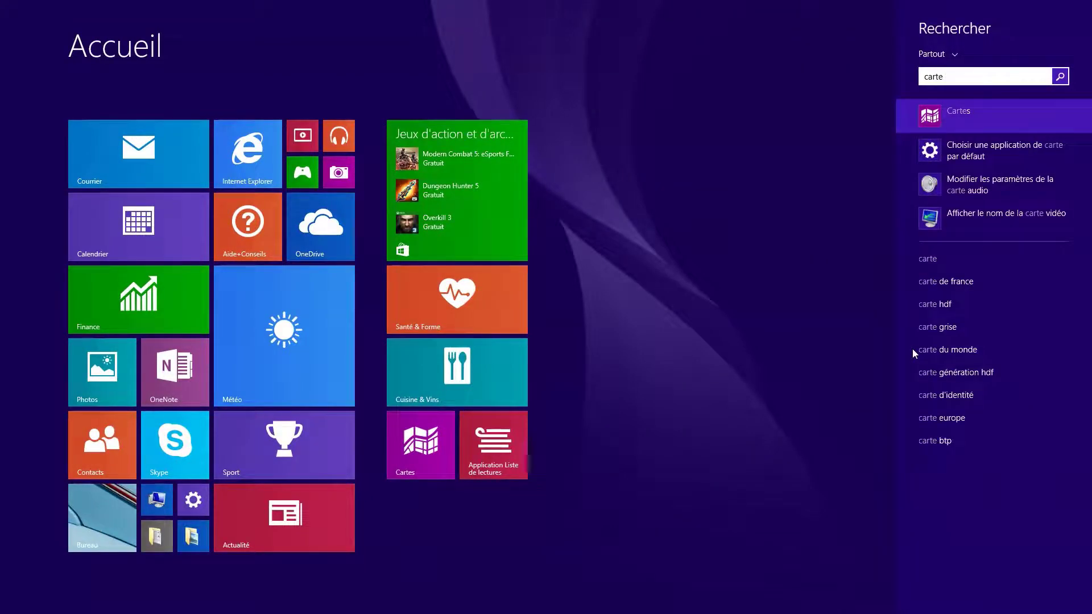
type("gra")
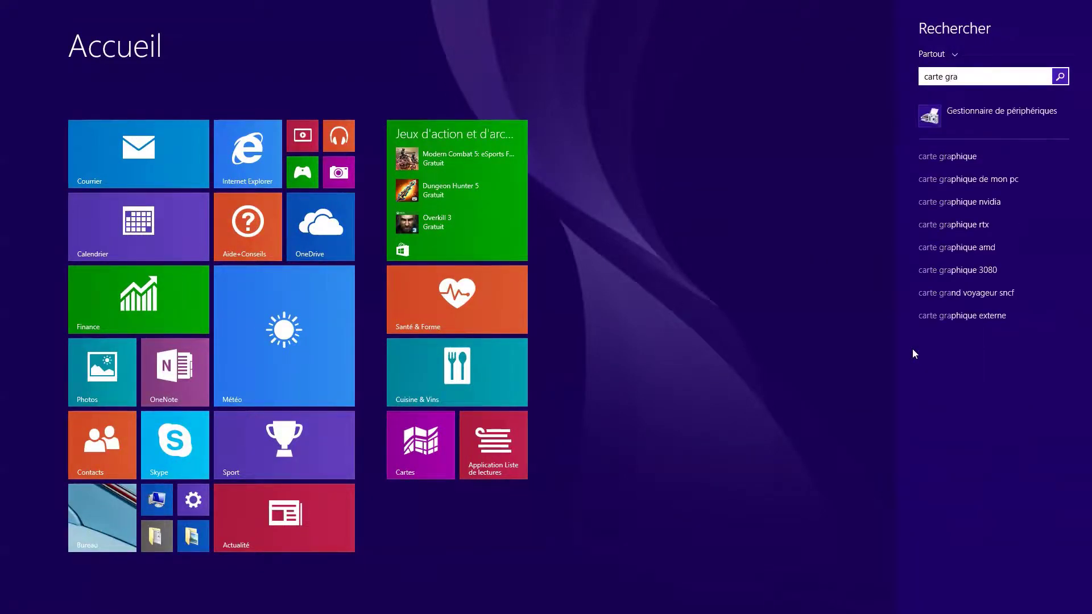
type("phique")
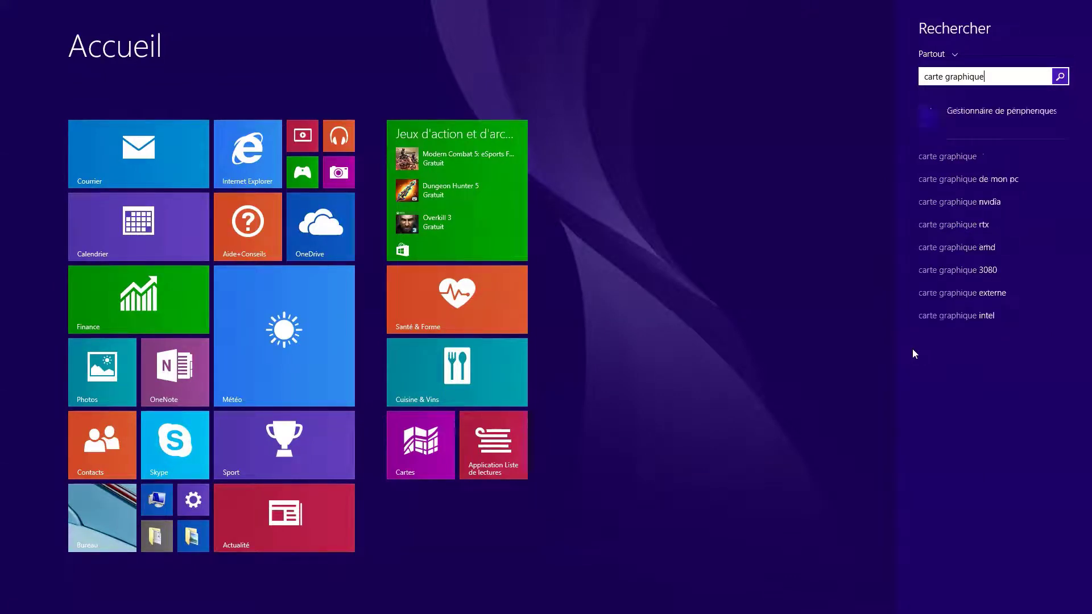
key("BackSpace")
key("BackSpace")
key("BackSpace")
key("BackSpace")
key("BackSpace")
key("BackSpace")
key("BackSpace")
key("BackSpace")
key("BackSpace")
key("BackSpace")
key("BackSpace")
key("BackSpace")
key("BackSpace")
key("BackSpace")
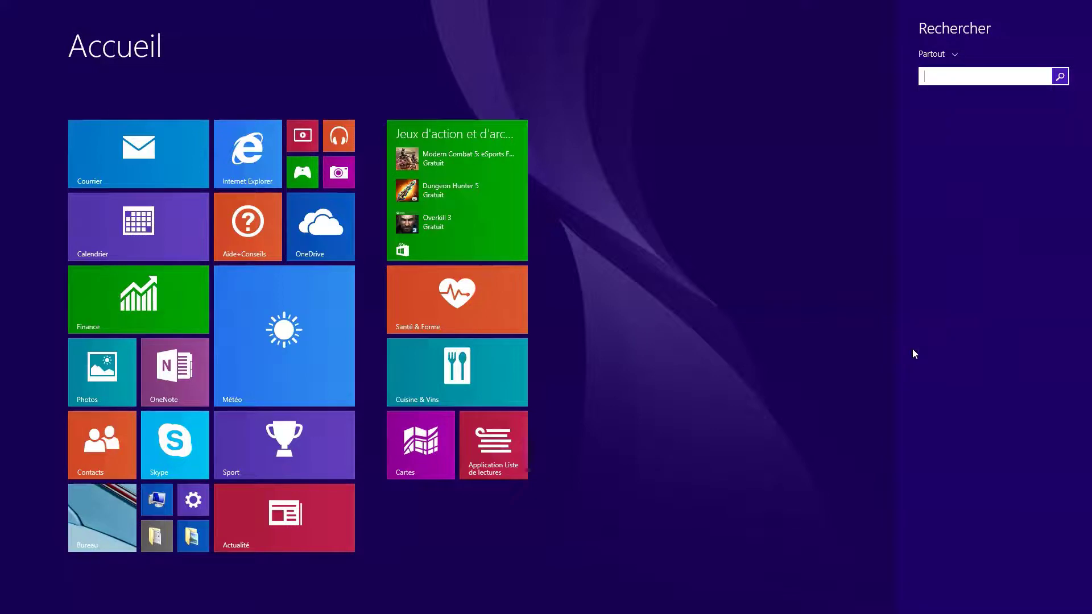
Step: Search the computer for "intel" and clear the query
type("i")
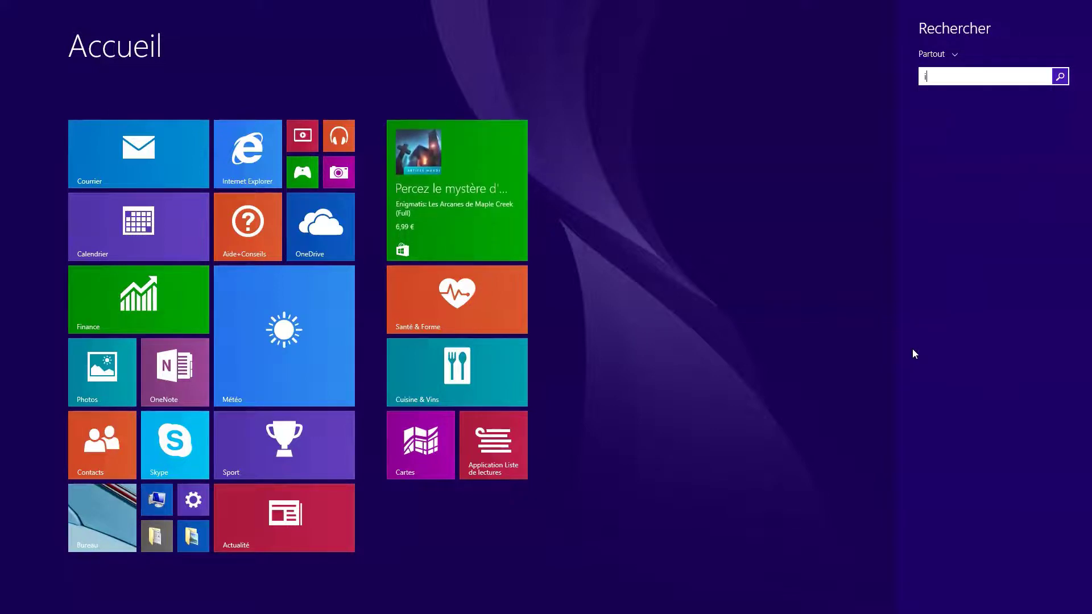
type("ntel")
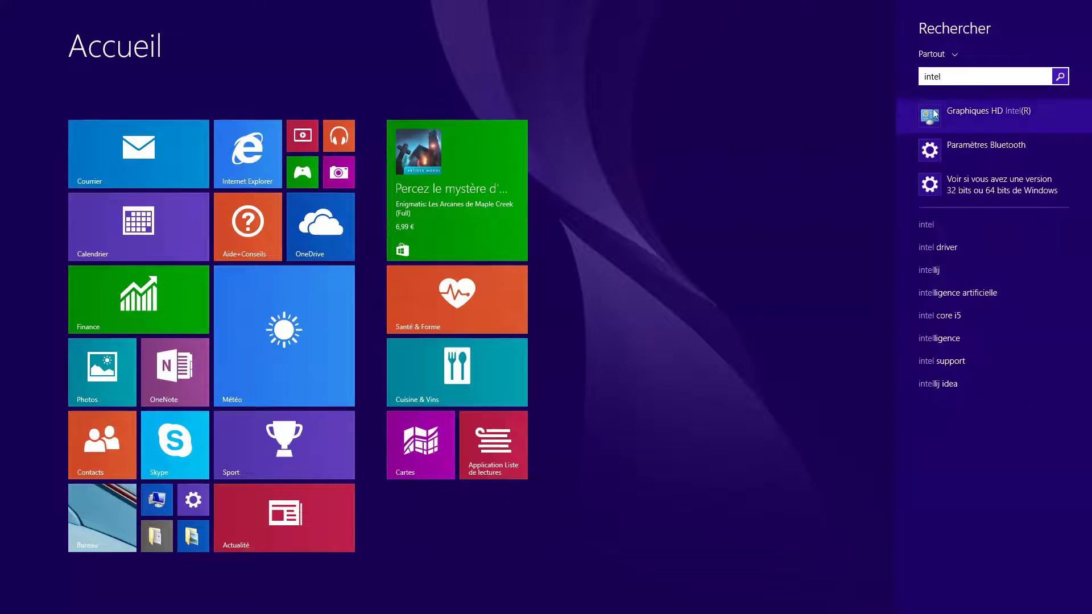
key("BackSpace")
key("BackSpace")
key("BackSpace")
key("BackSpace")
key("BackSpace")
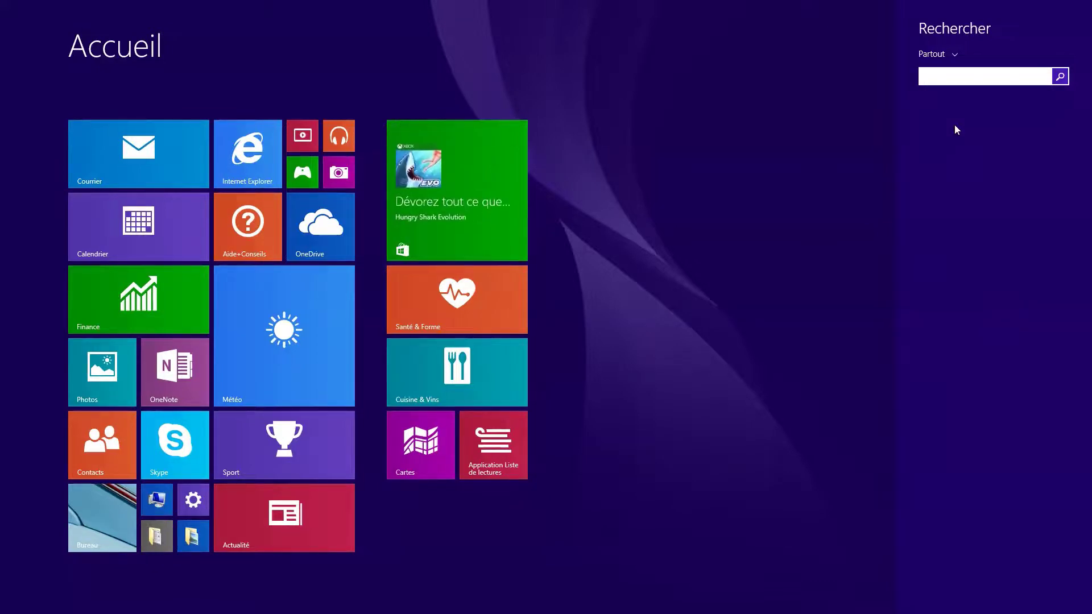
Step: Search the computer for "nividia" and empty the search field
type("nividia")
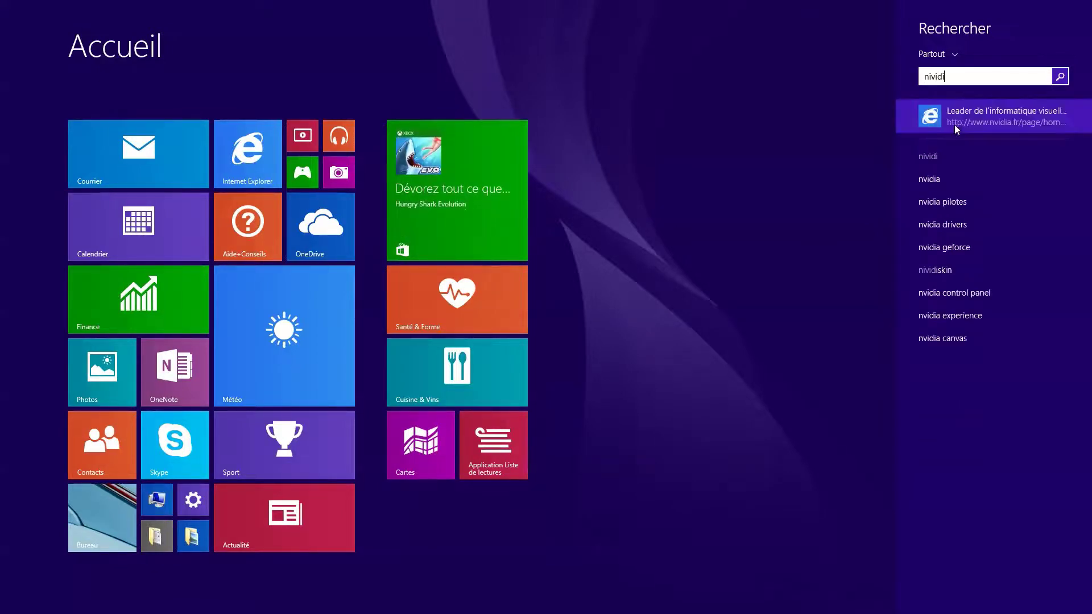
key("BackSpace")
key("BackSpace")
key("BackSpace")
key("BackSpace")
key("BackSpace")
key("BackSpace")
key("BackSpace")
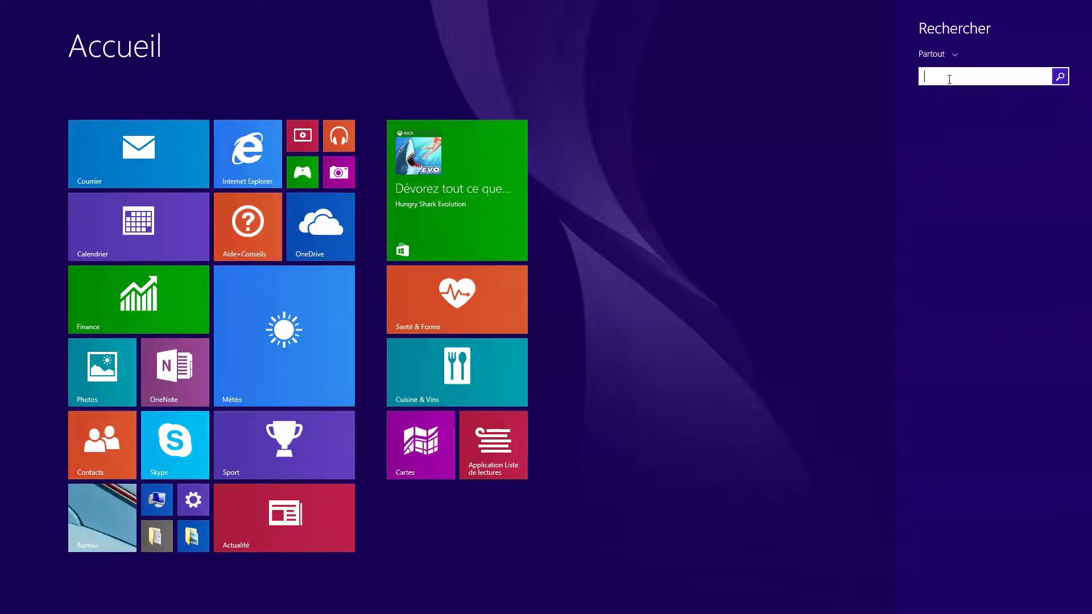
Step: Search for "intel", open Graphiques HD Intel(R), and reposition its control panel window on the desktop
type("intel")
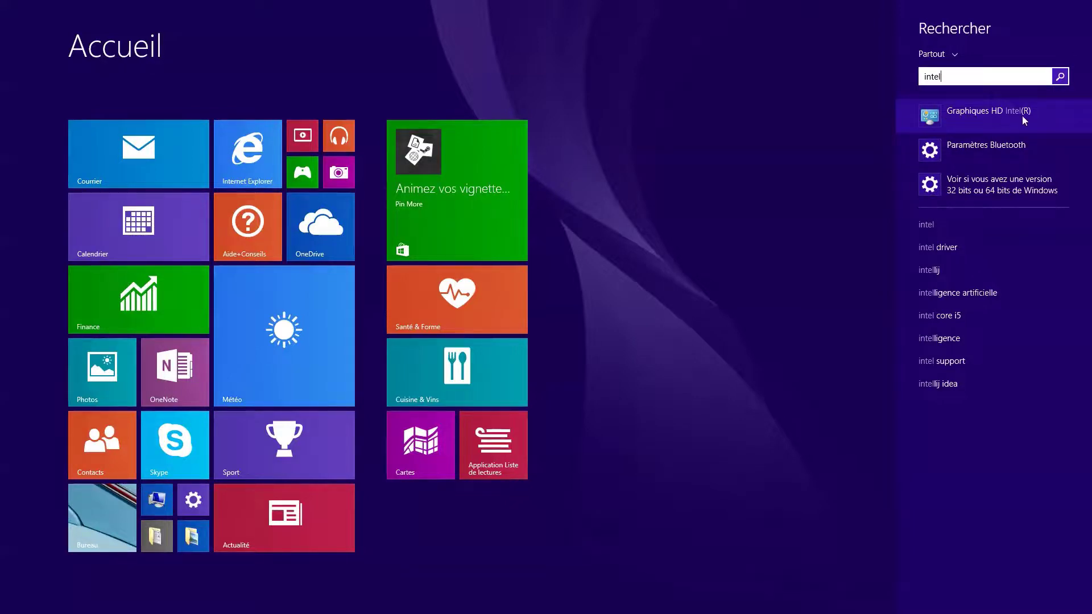
left_click(976, 117)
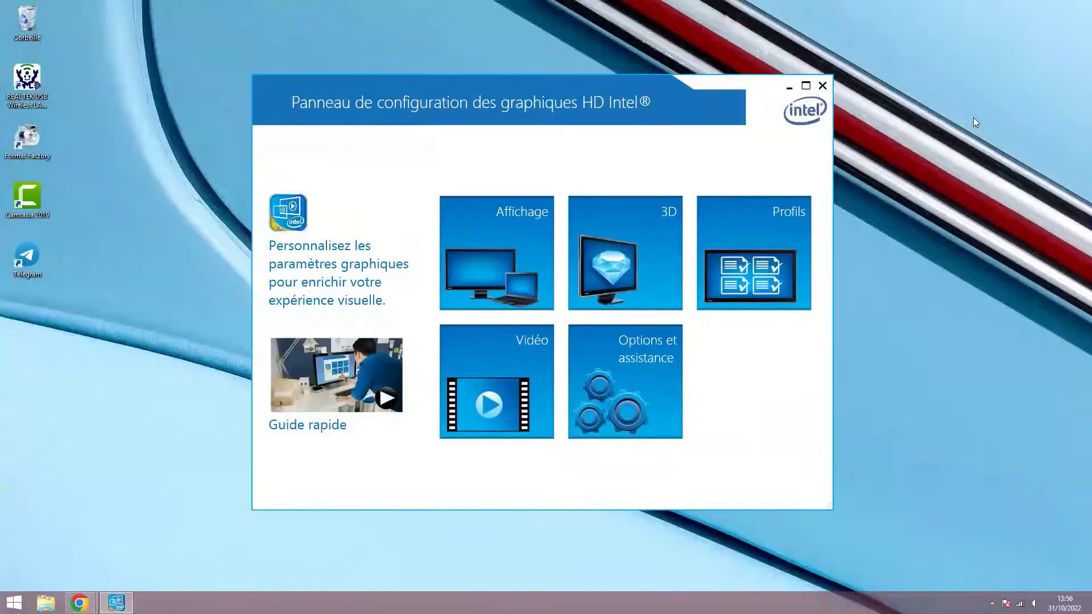
left_click_drag(514, 87, 459, 81)
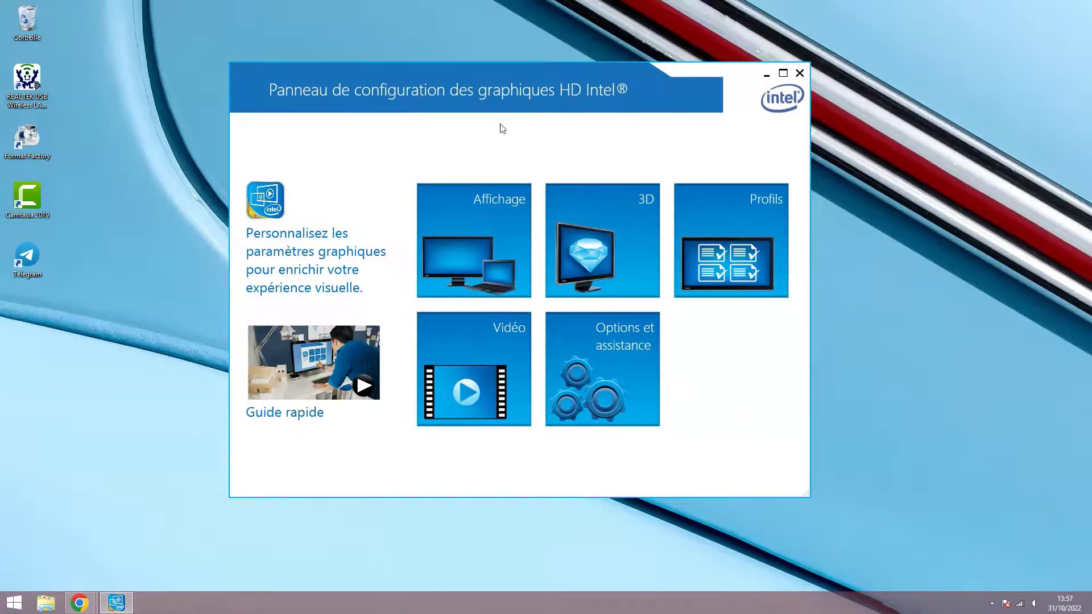
left_click_drag(465, 90, 498, 88)
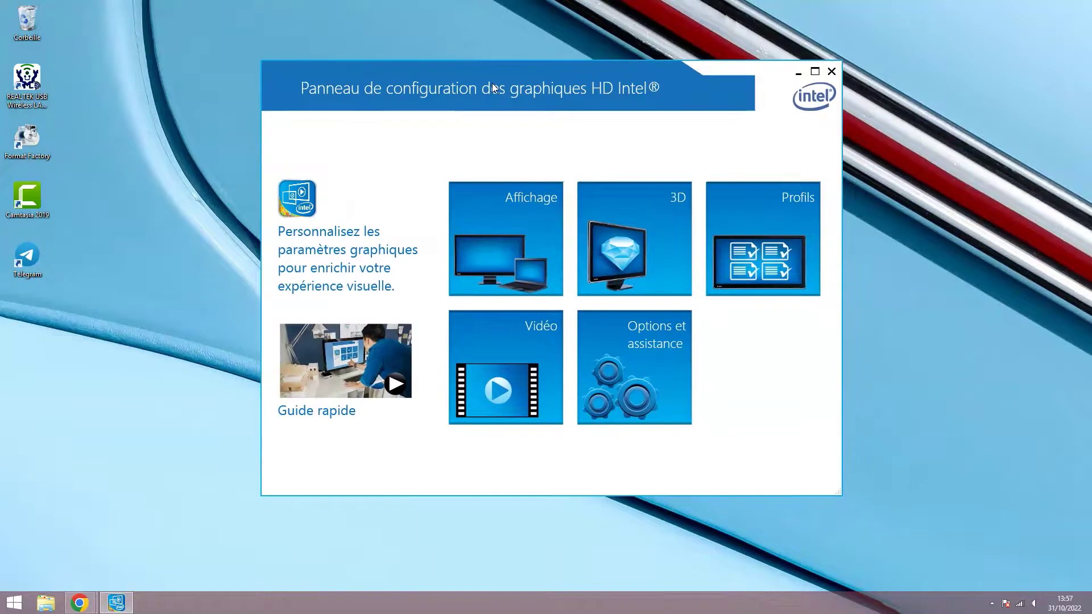
Step: In the Affichage colour settings, set Luminosité for all colours to -60, apply it and keep the new settings
left_click(514, 203)
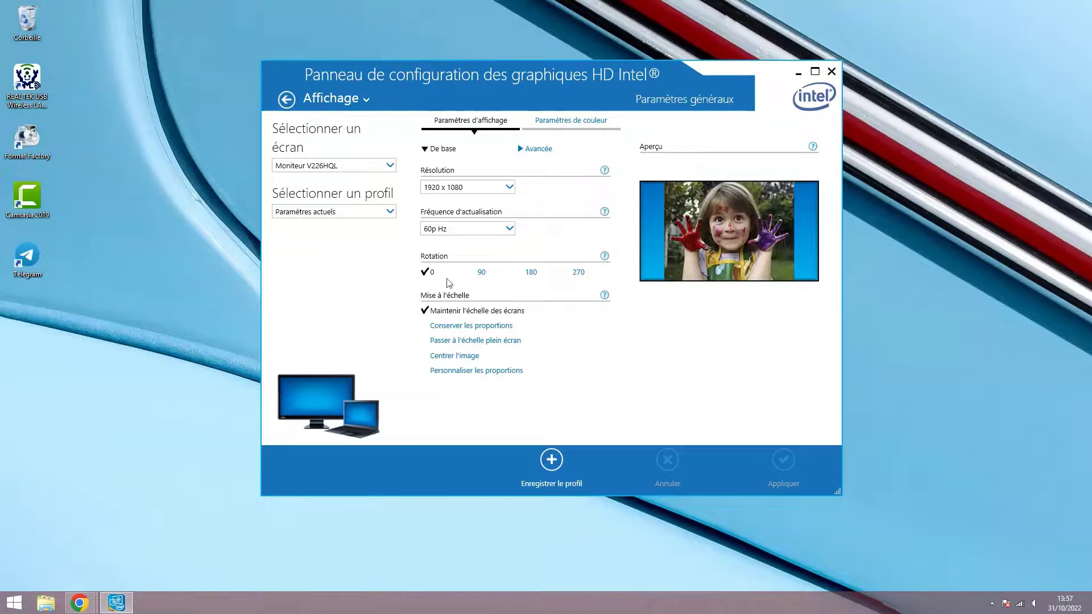
left_click(566, 126)
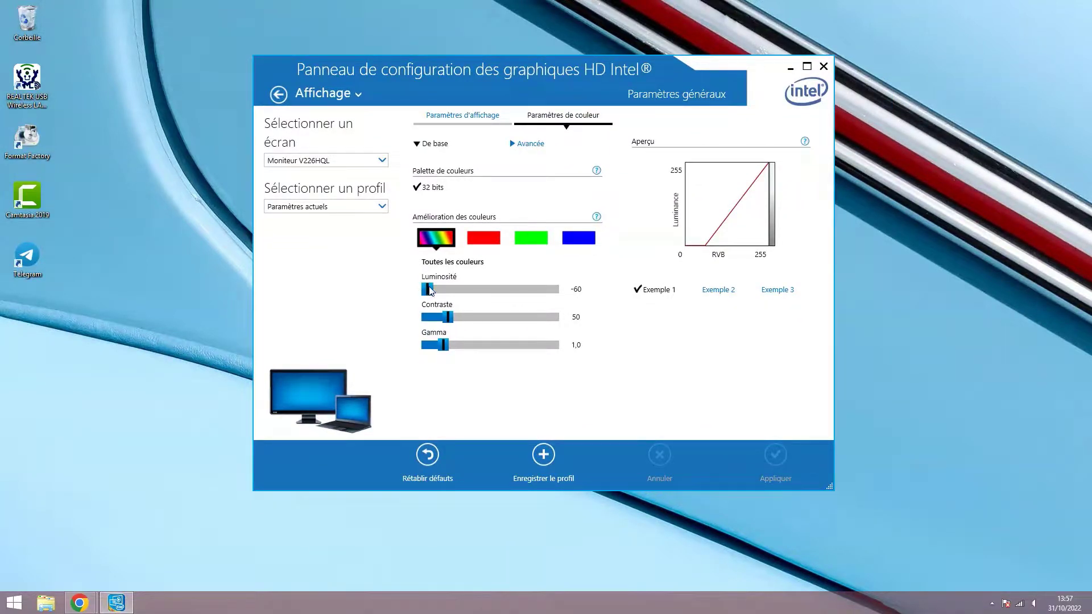
mouse_move(429, 290)
left_mouse_down()
mouse_move(546, 298)
mouse_move(428, 293)
left_mouse_up()
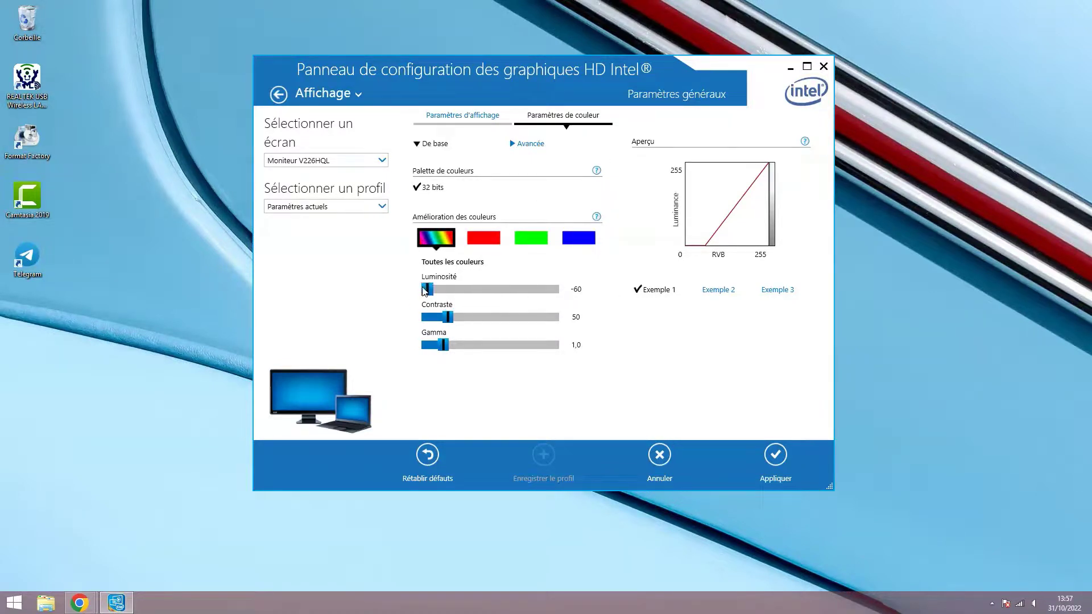
left_click_drag(446, 67, 410, 63)
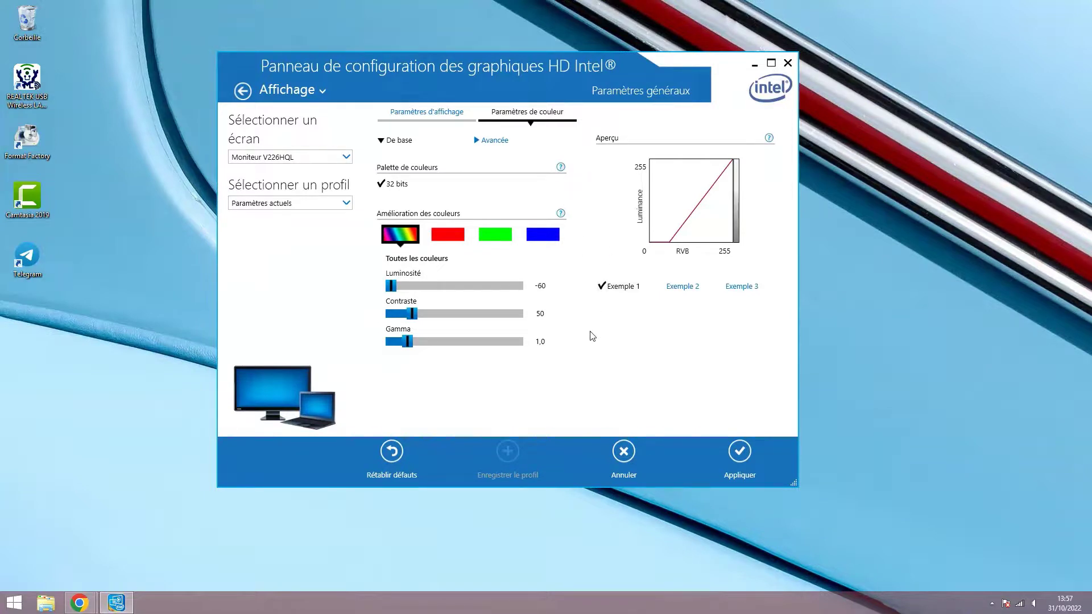
left_click(738, 451)
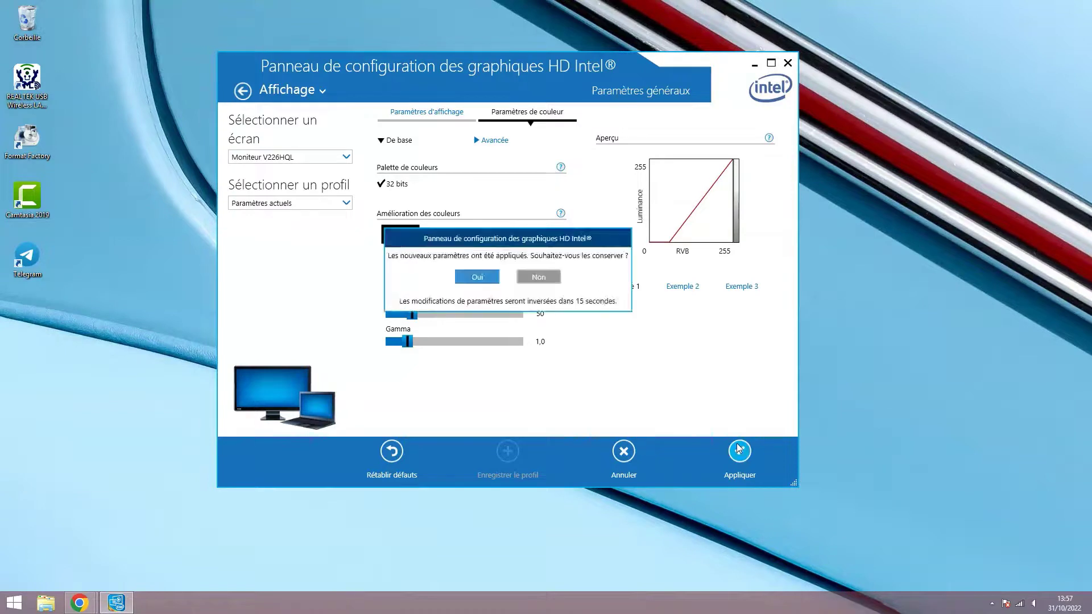
left_click(481, 278)
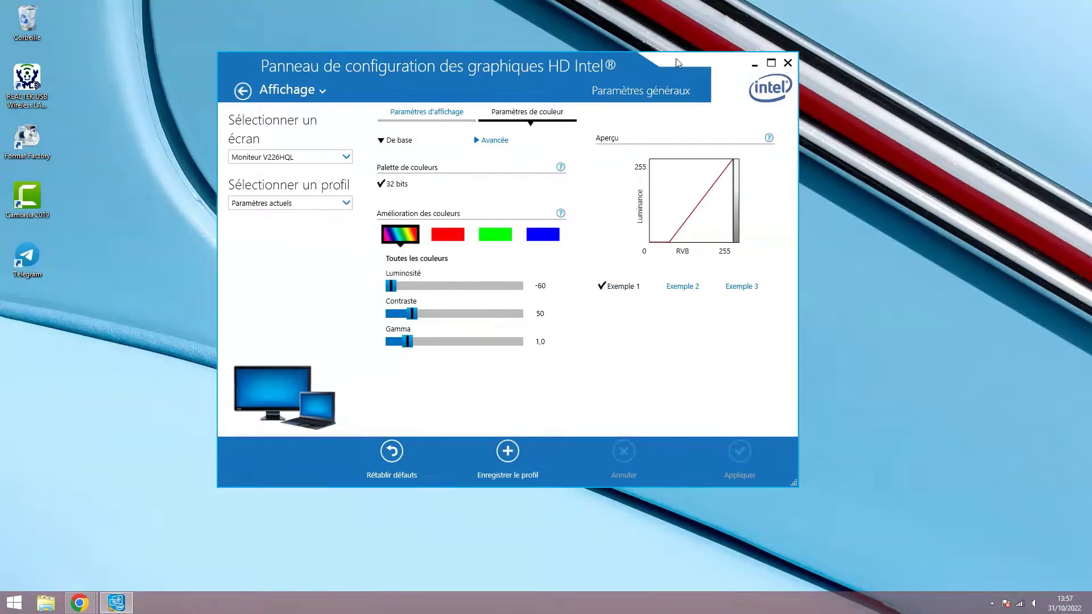
Step: Close the Intel graphics control panel, then switch to the Chrome window with the new tab and maximize it
left_click_drag(789, 66, 741, 75)
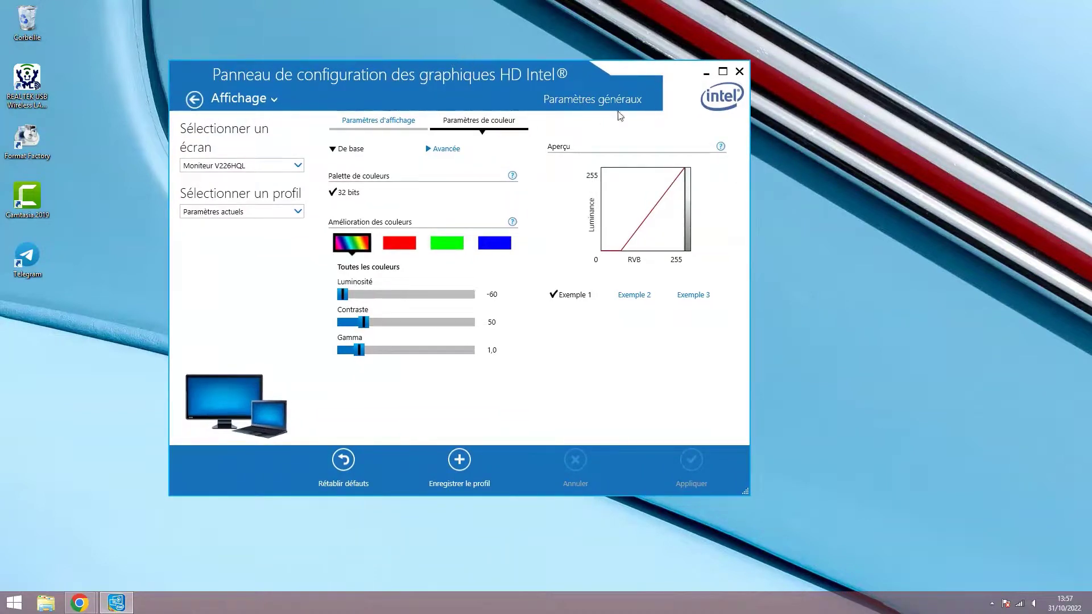
left_click(740, 73)
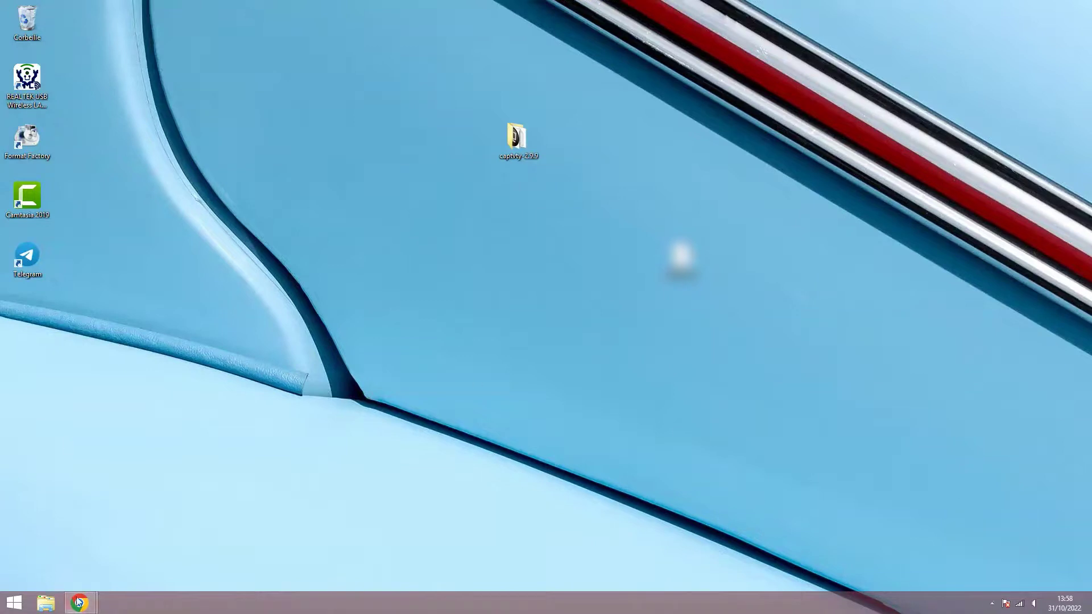
mouse_move(81, 604)
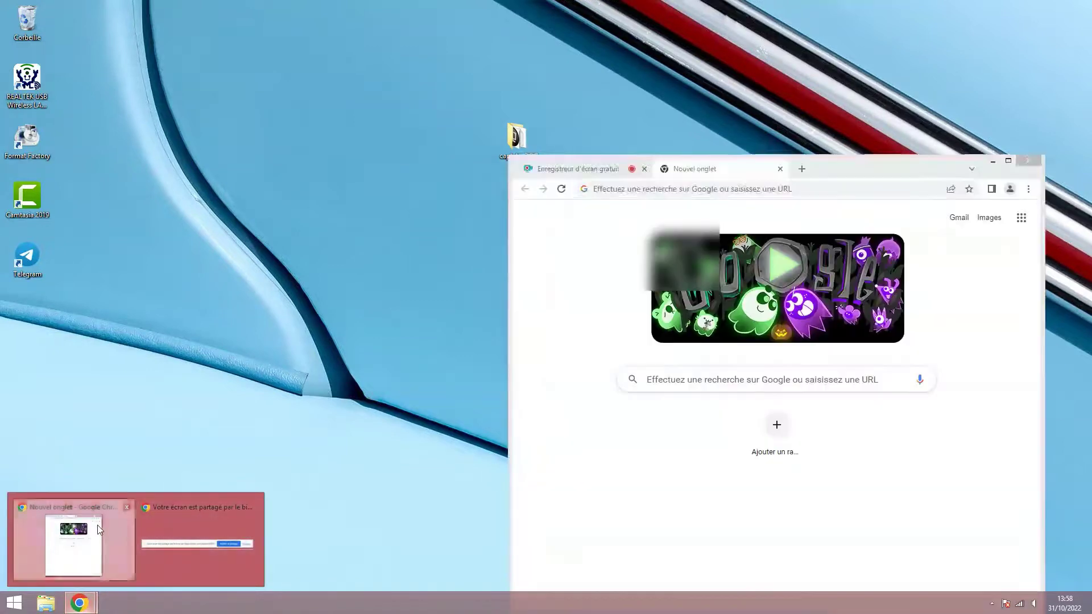
left_click(97, 524)
left_click_drag(812, 179, 624, 100)
double_click(623, 100)
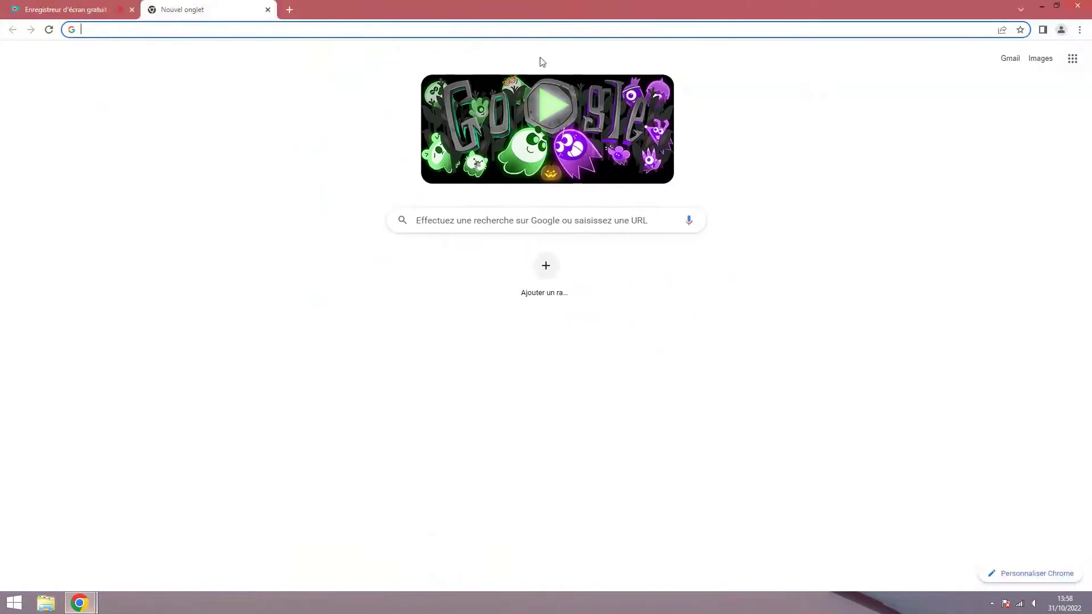
Step: Open YouTube in the new tab from the Google apps list
left_click(289, 29)
left_click(237, 275)
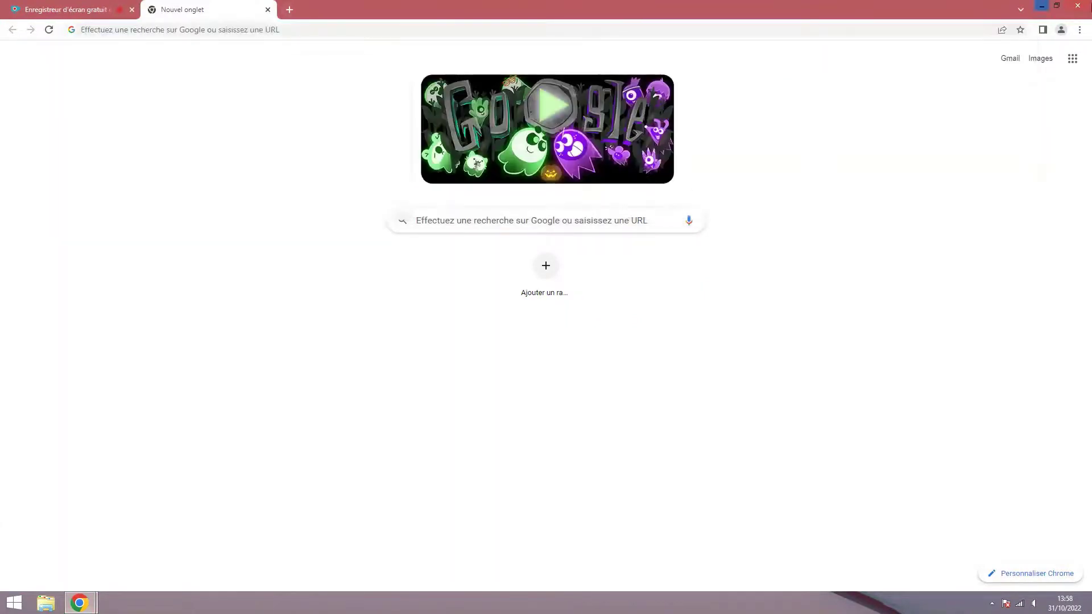
left_click(1072, 59)
left_click(955, 176)
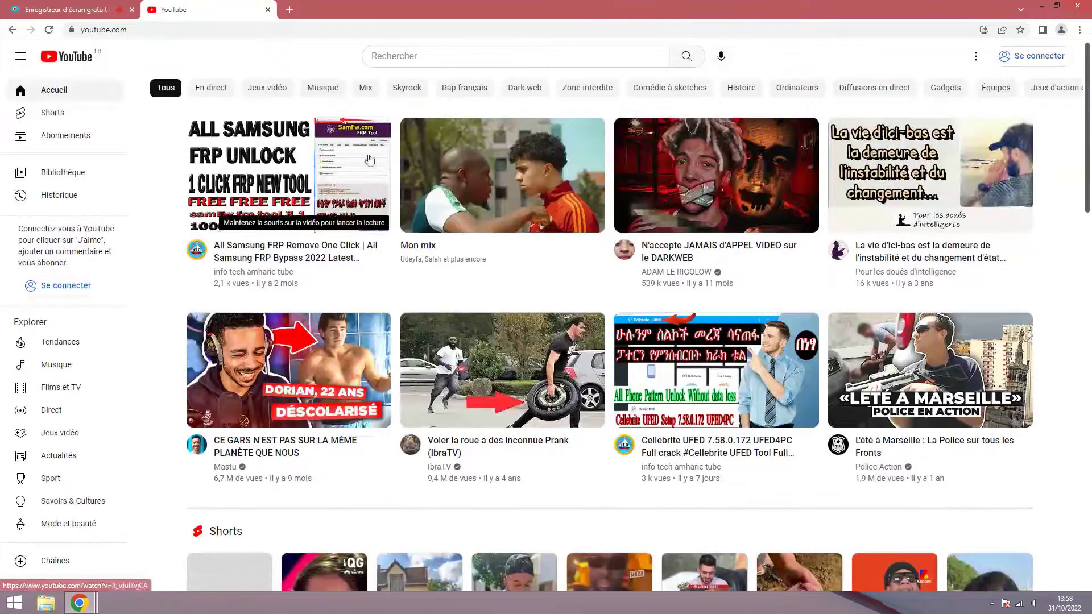
Step: Search YouTube for "as de l'informatique" and open the As De L'Informatique channel page
left_click(471, 61)
type("a")
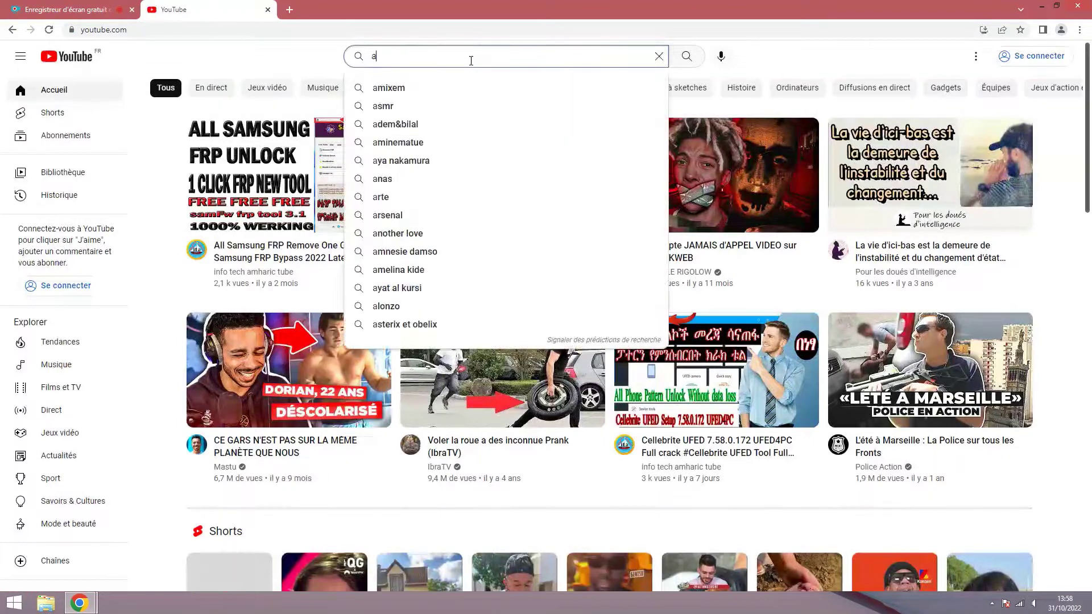
type("s de l'inf")
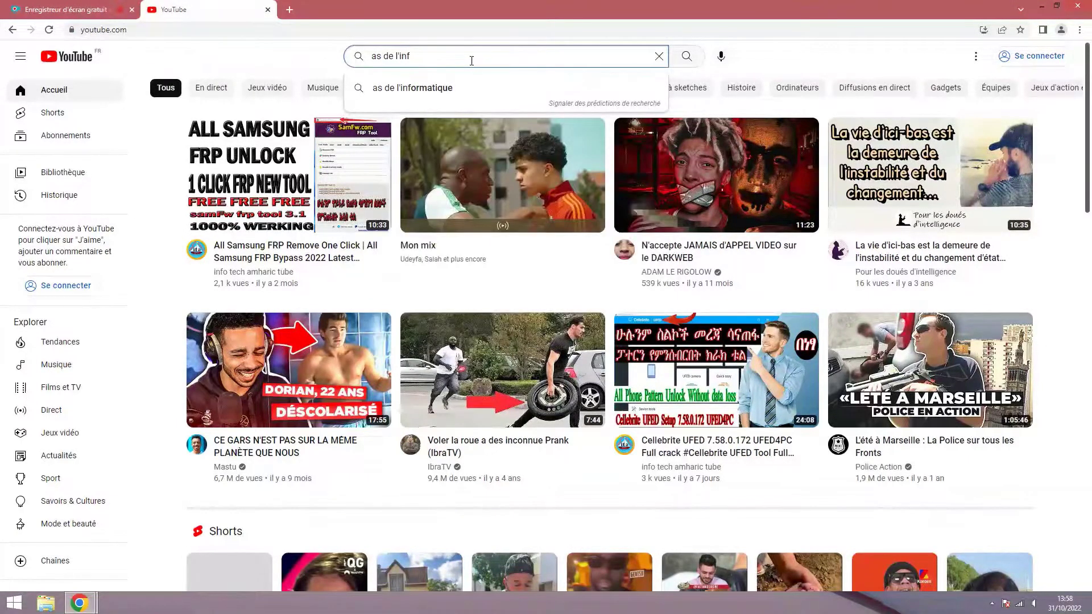
left_click(464, 89)
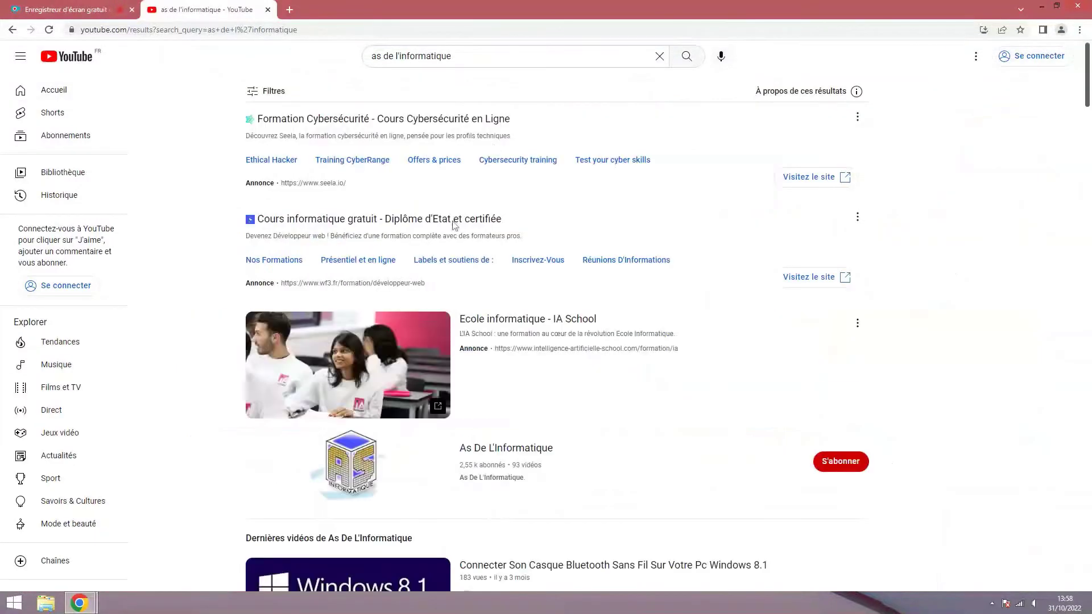
left_click(348, 454)
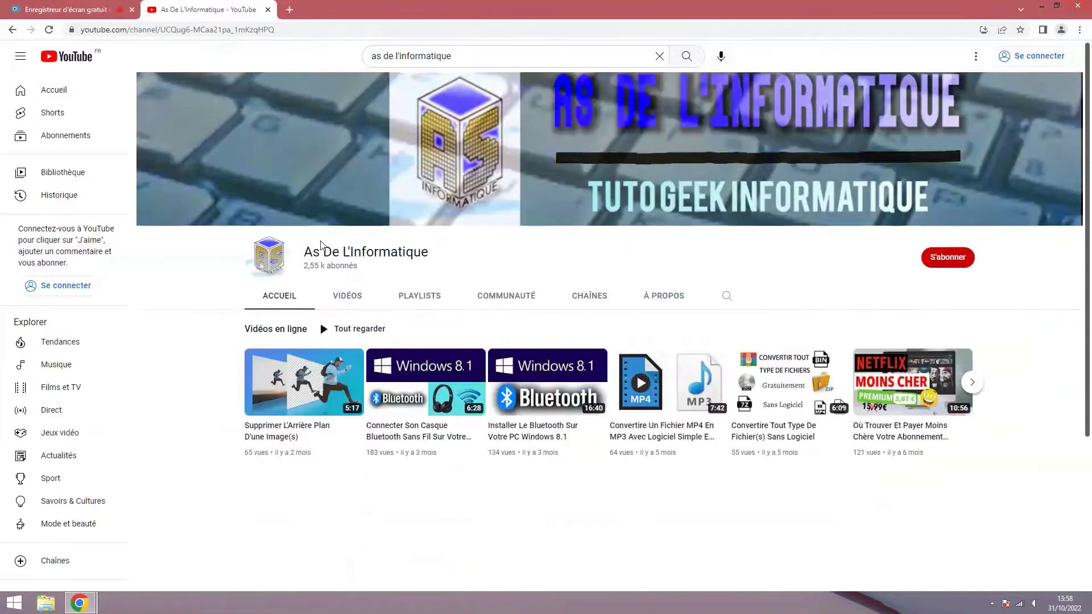